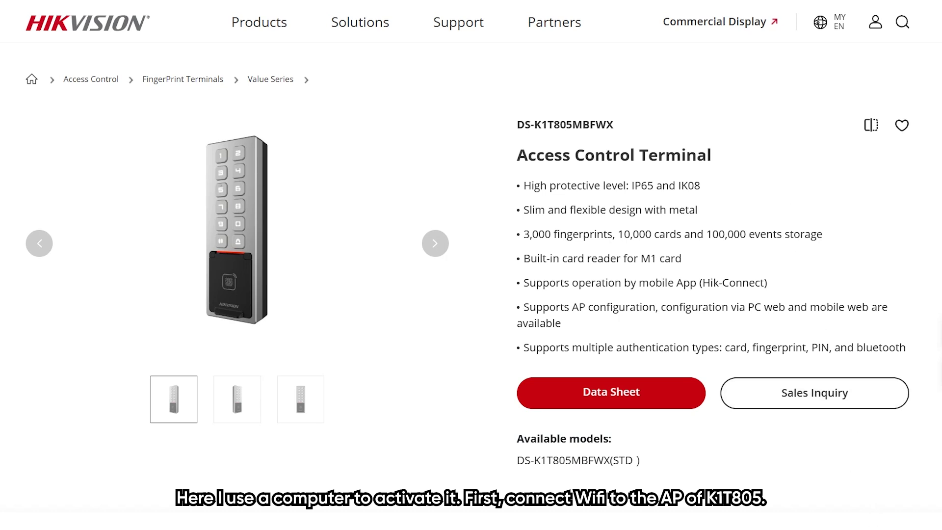
- Join the AP_FM5423162 Wi-Fi with the product-number password and confirm gateway 192.168.8.1 in ipconfig
click(830, 520)
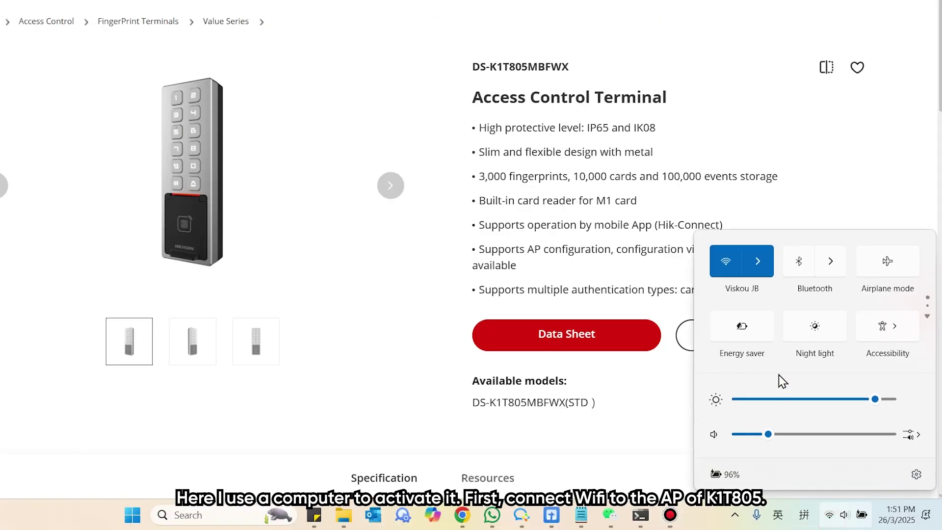
click(757, 260)
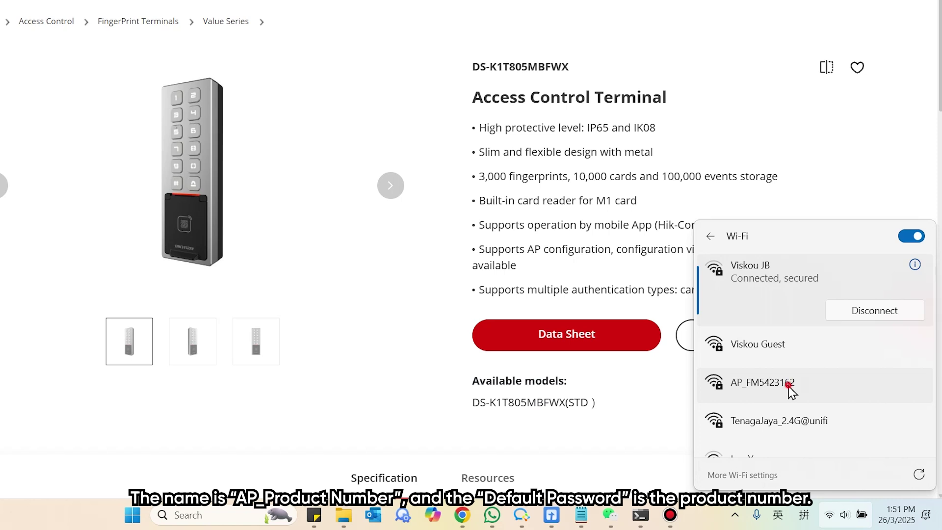
click(791, 388)
key(Return)
click(764, 430)
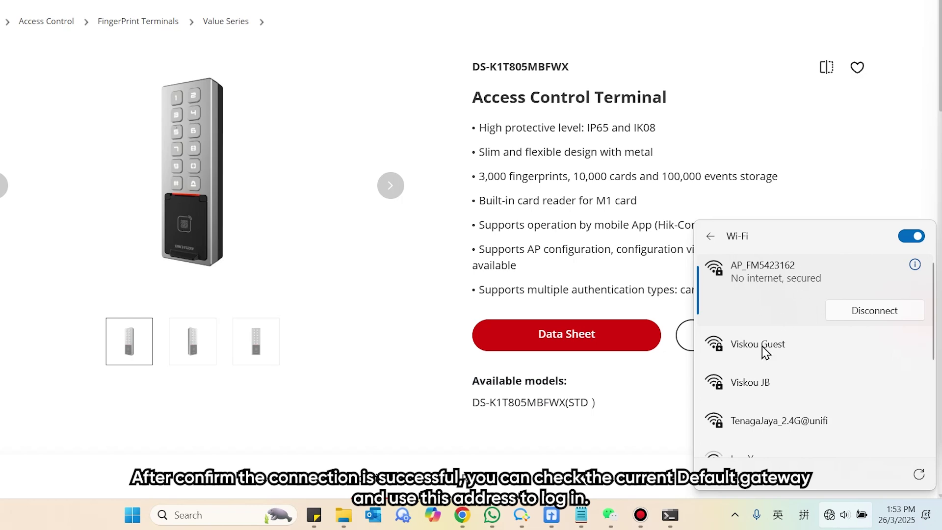
click(670, 514)
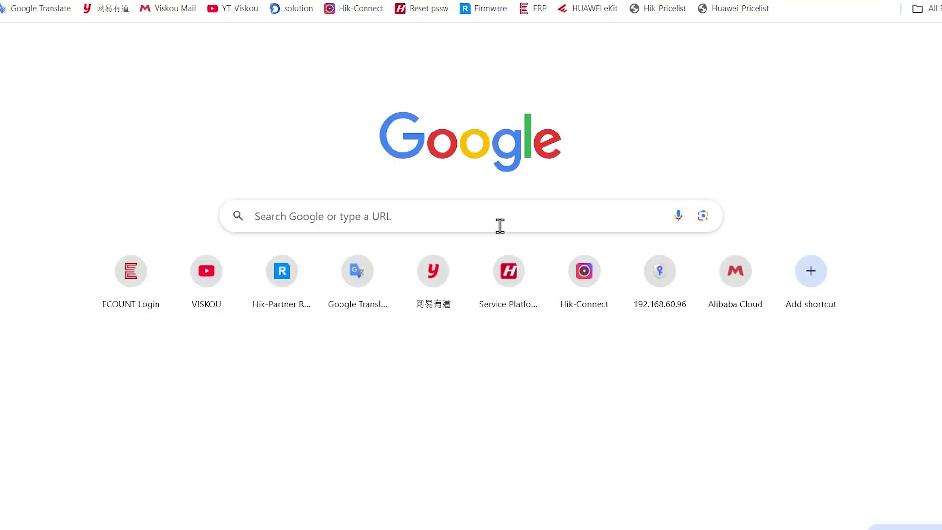
- Browse to 192.168.8.1 and activate the terminal with a new, confirmed admin password
click(500, 223)
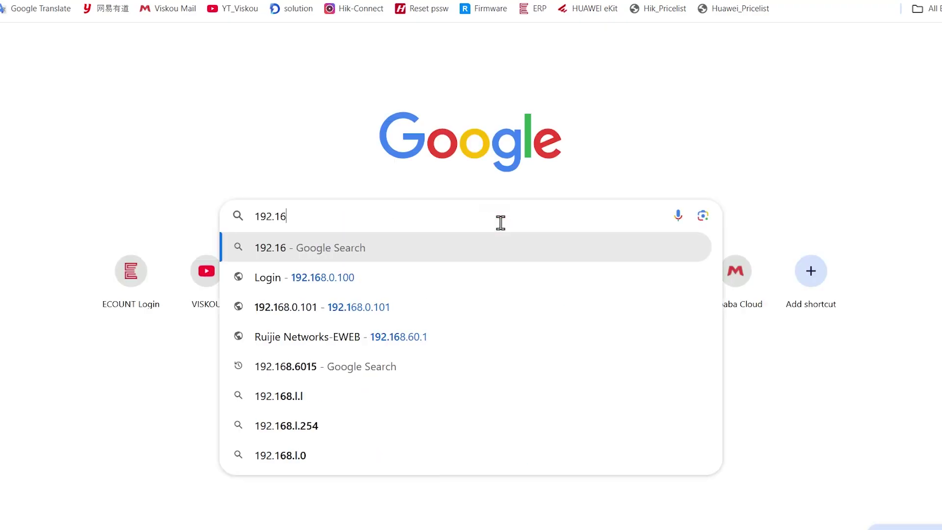
key(Escape)
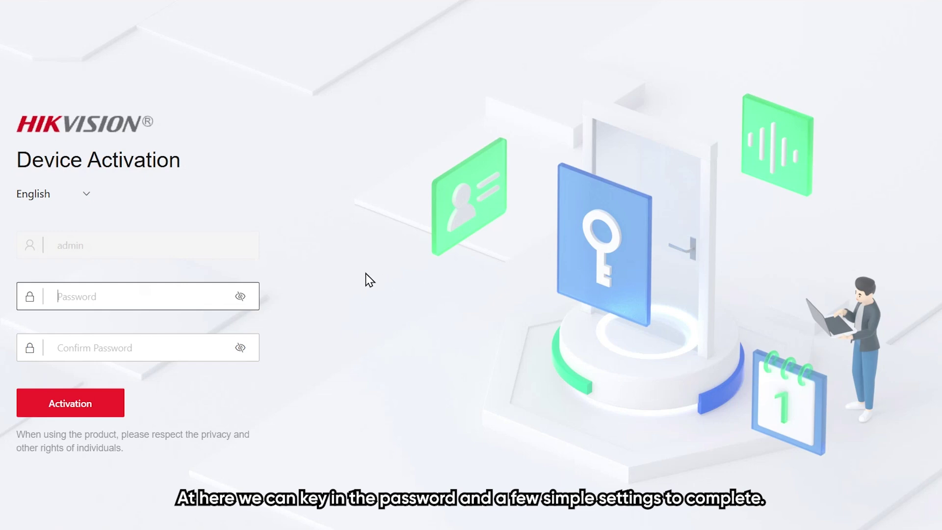
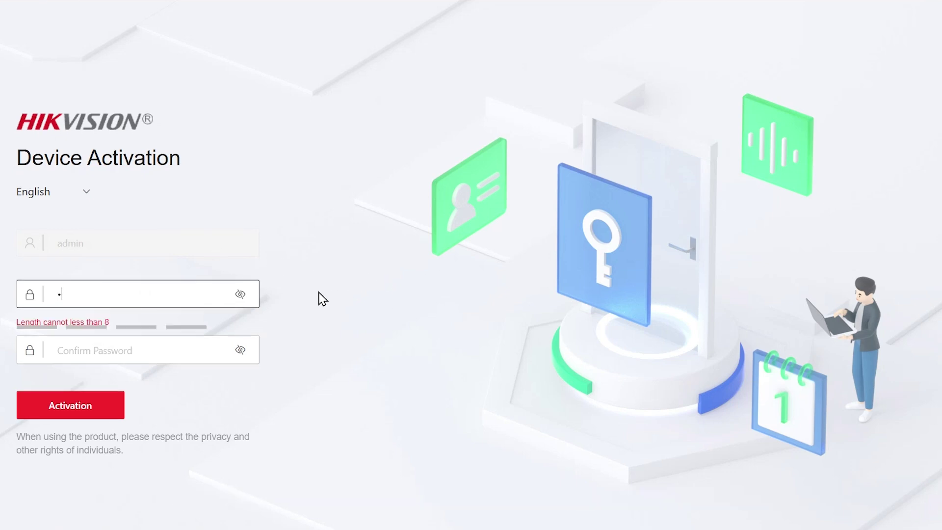
click(240, 294)
click(240, 294)
click(221, 350)
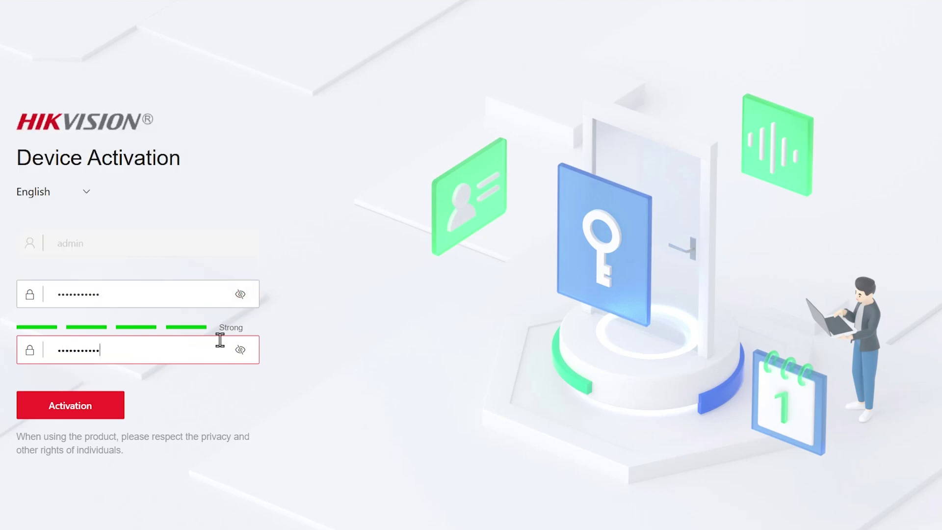
click(80, 408)
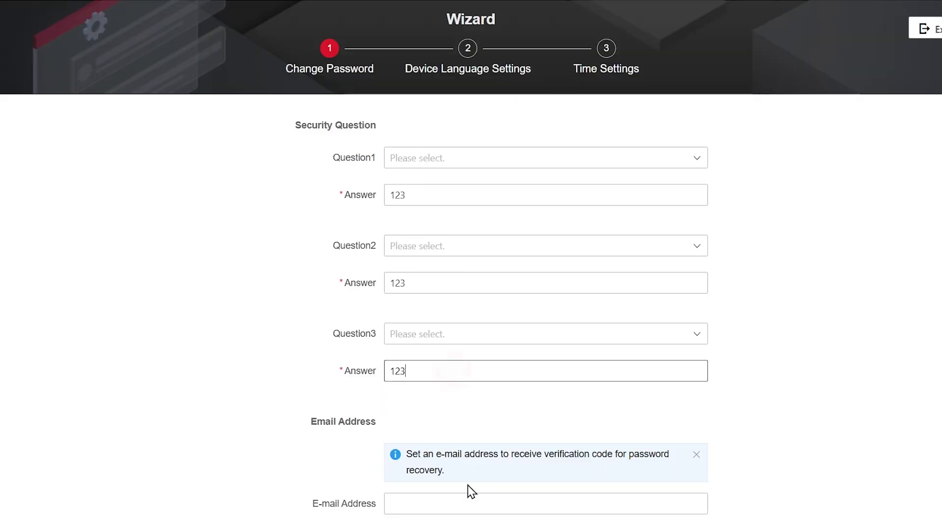
- Add a recovery e-mail in the security settings and continue the wizard past the language page
scroll(469, 433, down, 2)
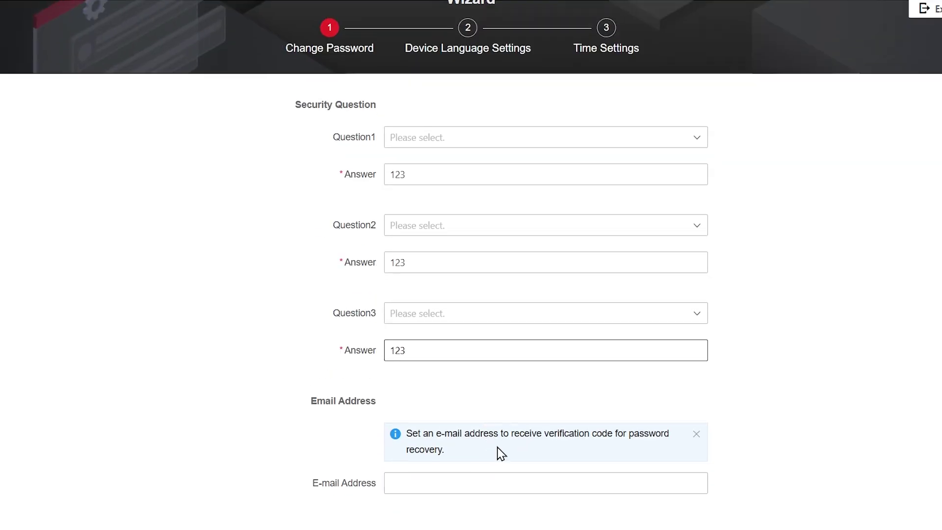
click(696, 413)
click(444, 456)
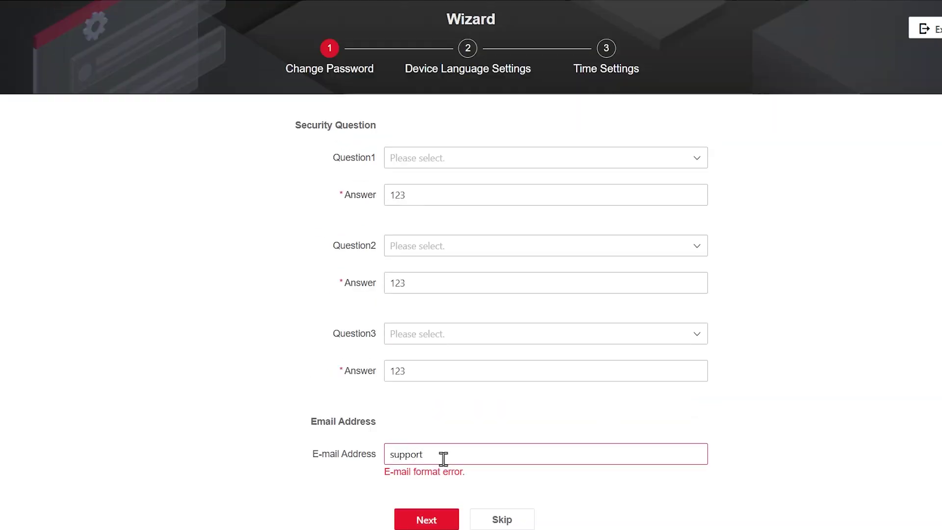
click(426, 519)
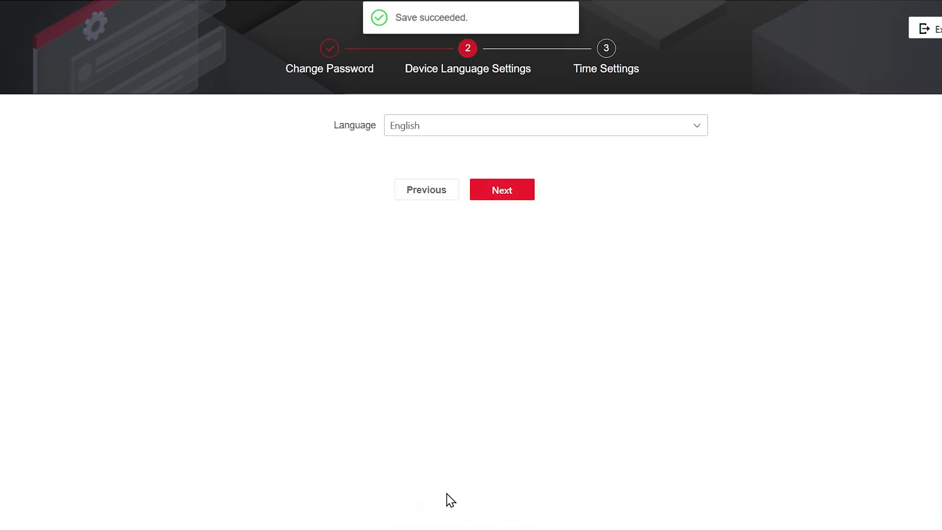
click(507, 192)
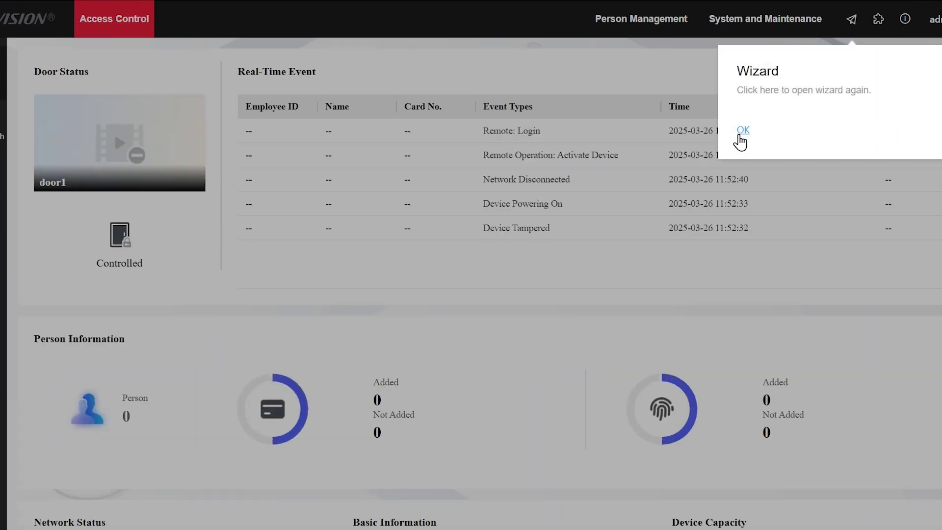
- Dismiss the Wizard reminder, review the dashboard's door and status panels, and go to System and Maintenance
click(740, 137)
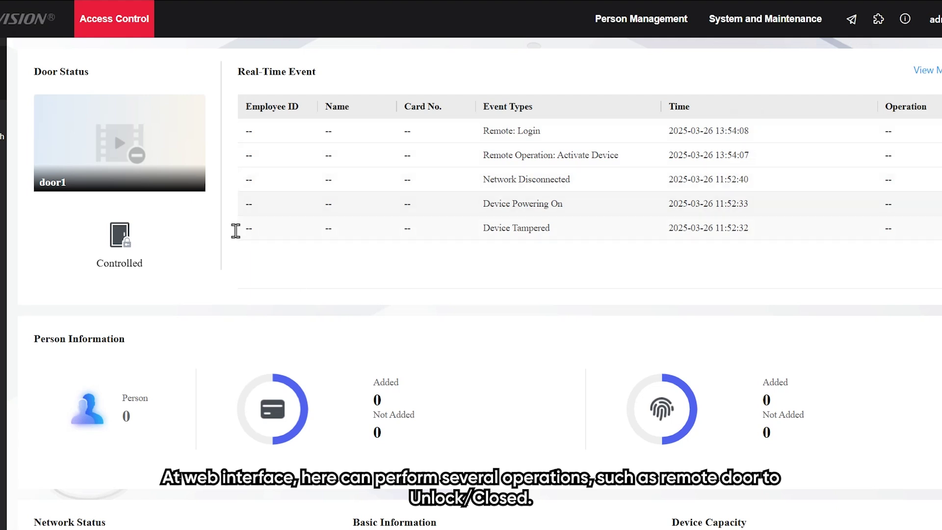
mouse_move(126, 243)
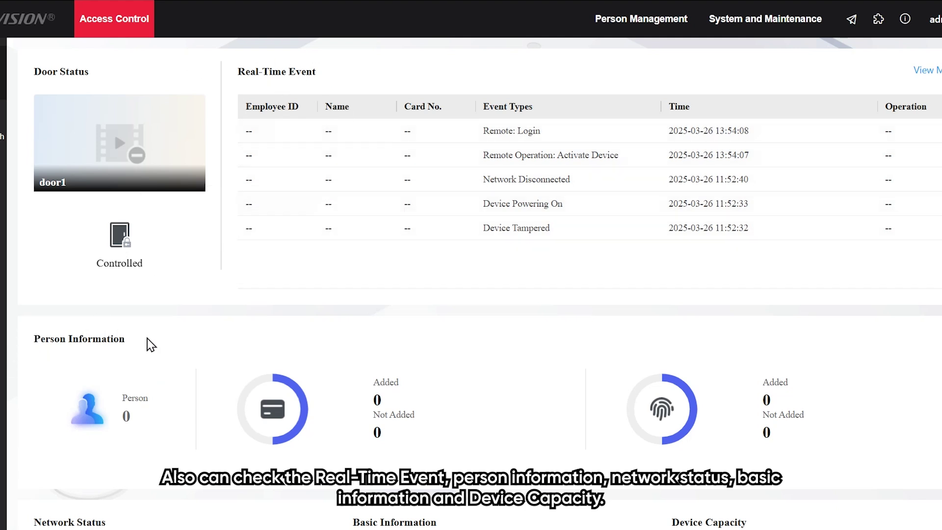
scroll(147, 343, down, 5)
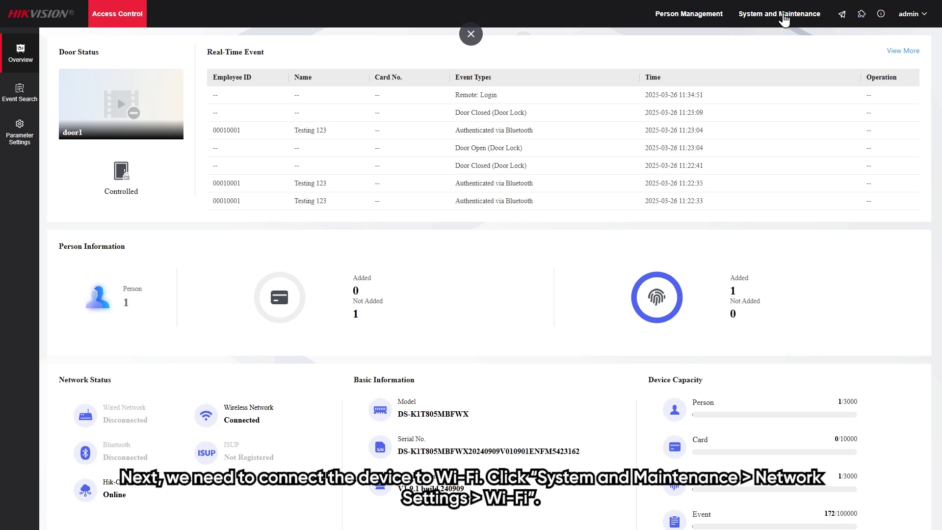
click(784, 19)
- View the Wi-Fi tab of Network Settings showing the terminal connected to Viskou JB
mouse_move(36, 68)
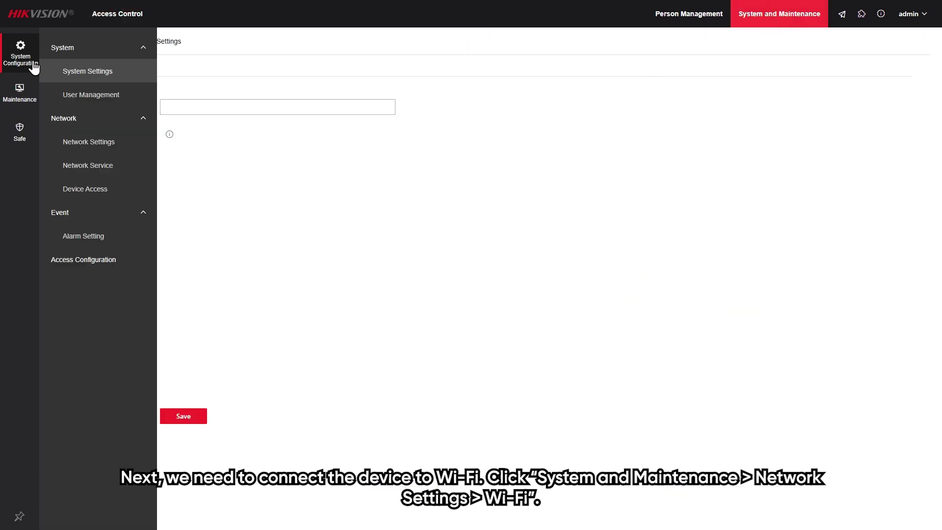
click(100, 150)
click(139, 45)
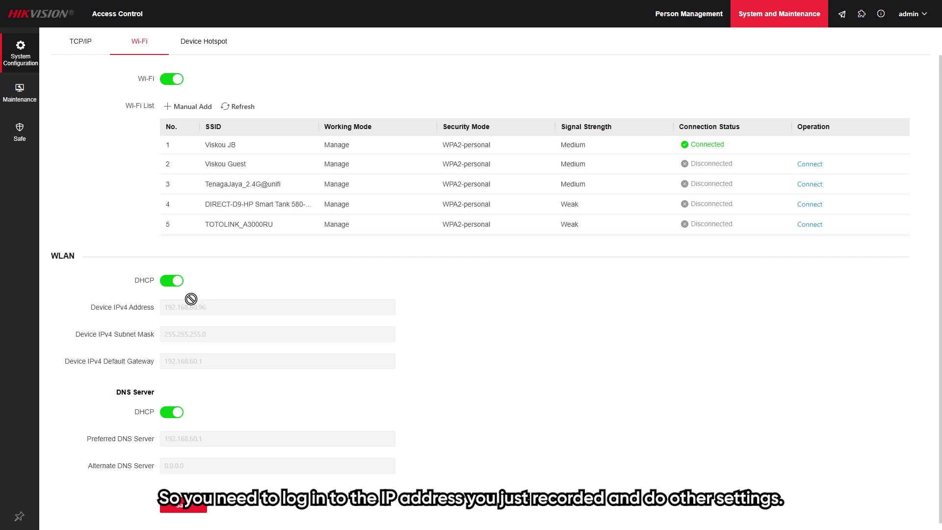
mouse_move(19, 53)
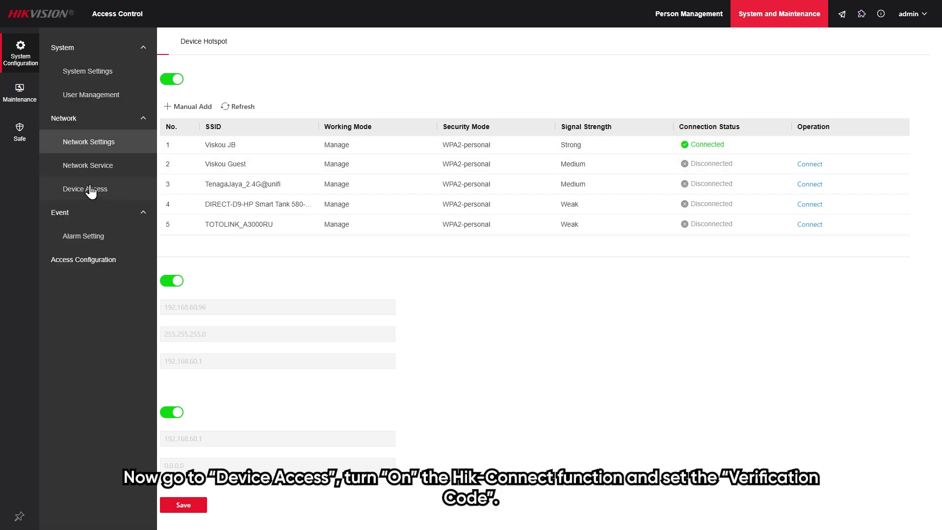
click(90, 188)
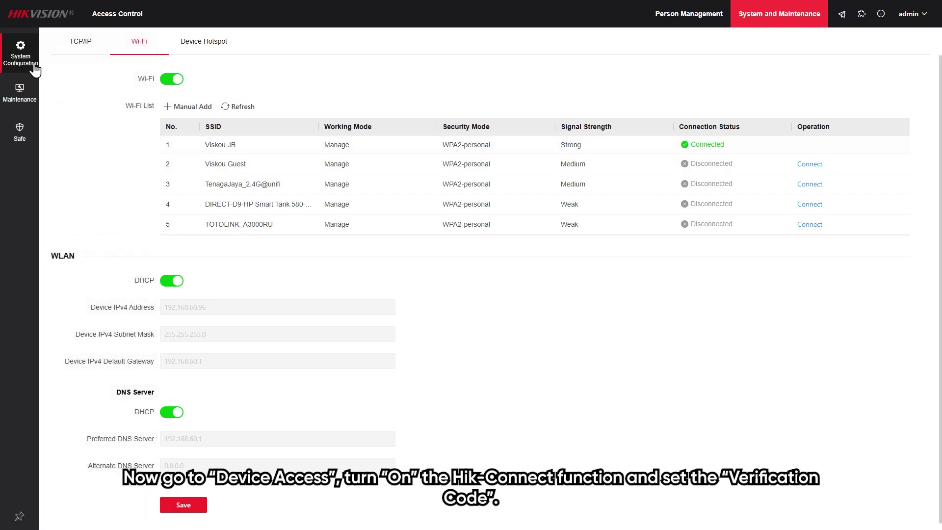
- Show the Hik-Connect tab under Device Access to check the terminal's cloud registration
mouse_move(31, 64)
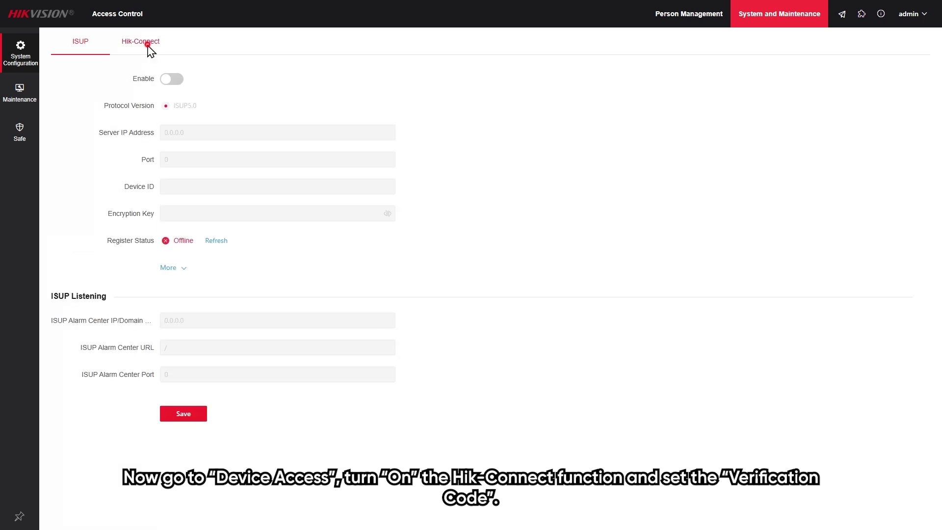
click(149, 47)
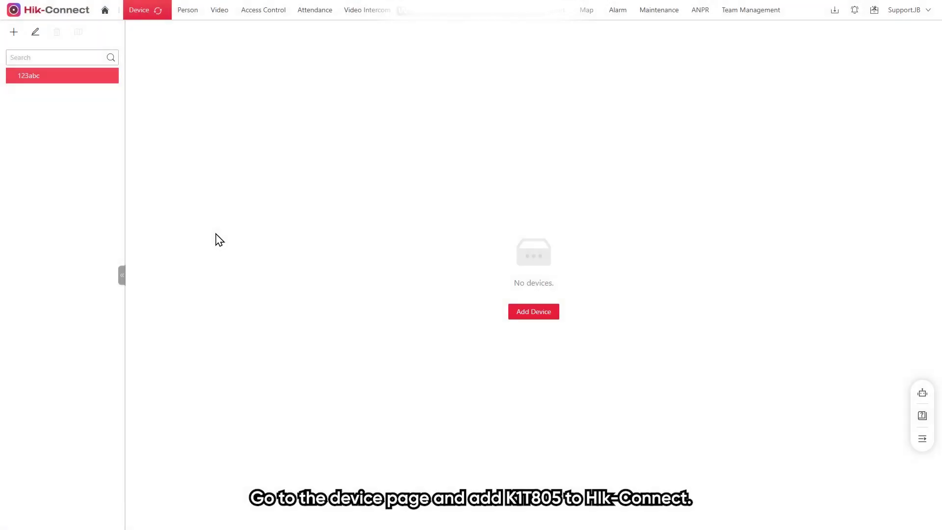
- Find the K1T805 terminal among local-network devices and select it for adding
click(535, 314)
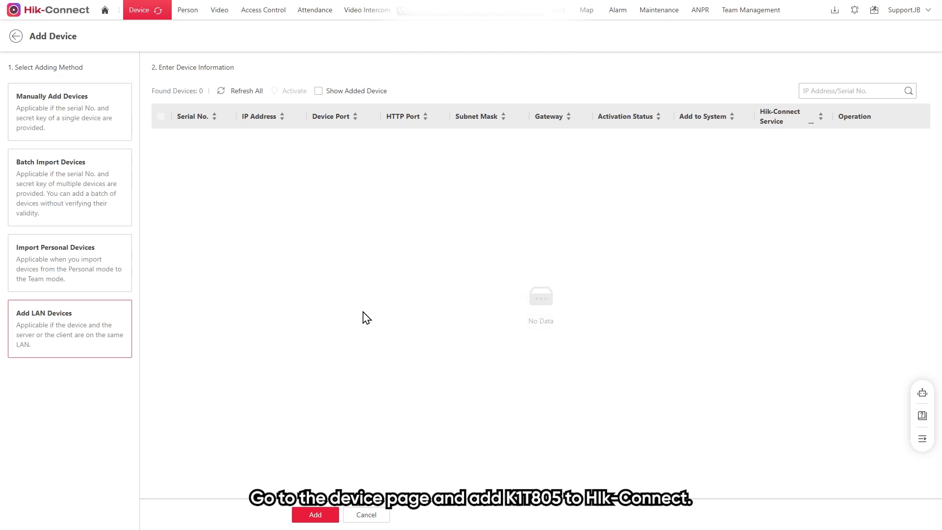
click(24, 320)
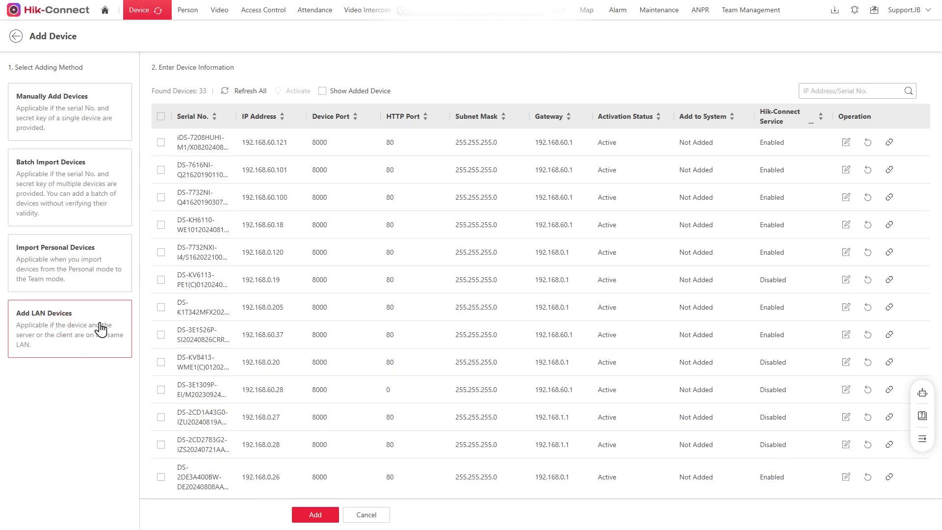
click(161, 143)
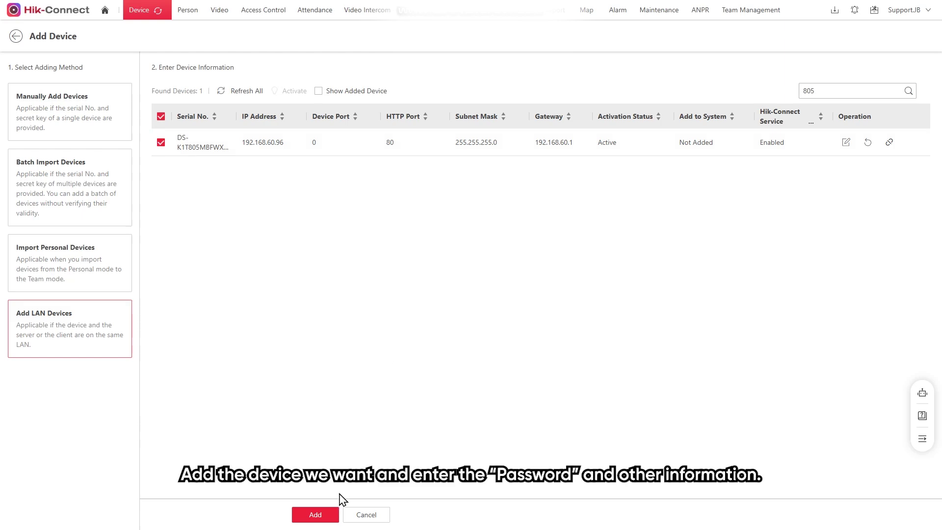
click(316, 515)
- Enter the device password, pass the compatibility check, and add DS-K1T805MBFWX so it lists online
click(271, 270)
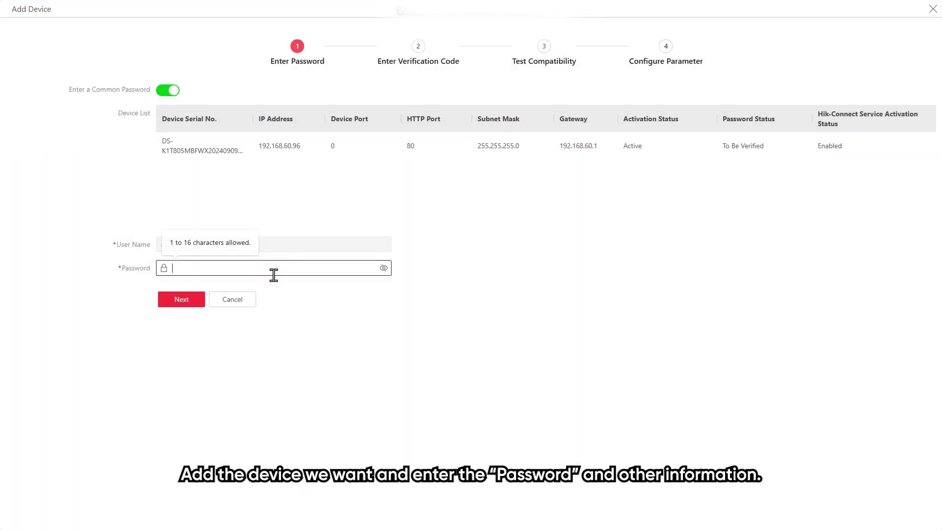
click(195, 301)
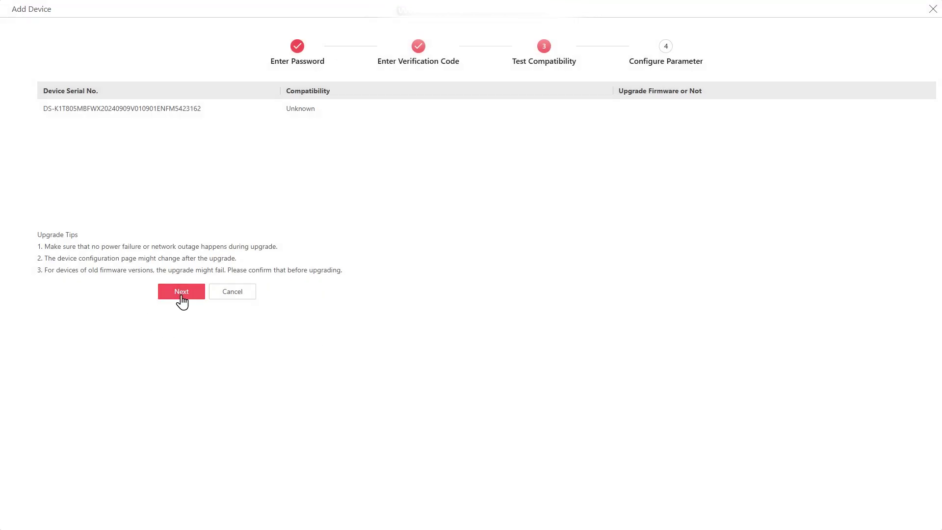
click(181, 295)
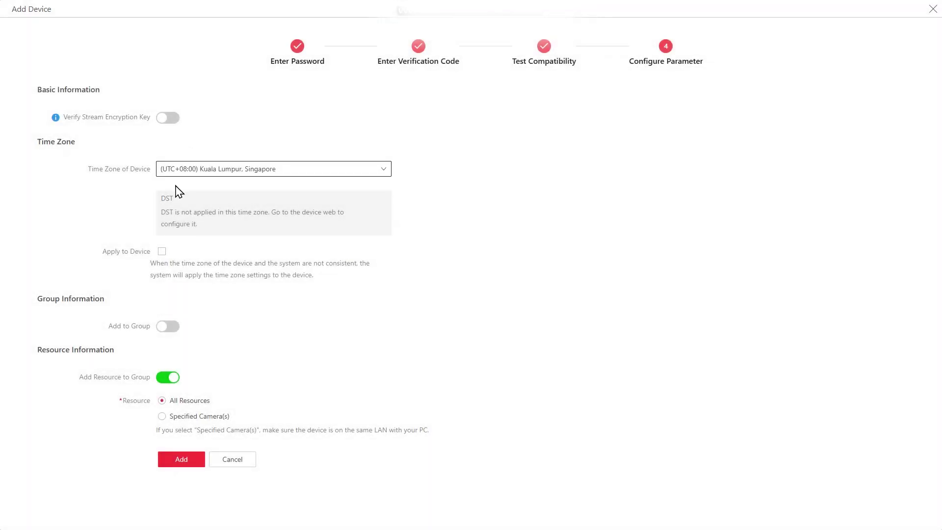
click(169, 461)
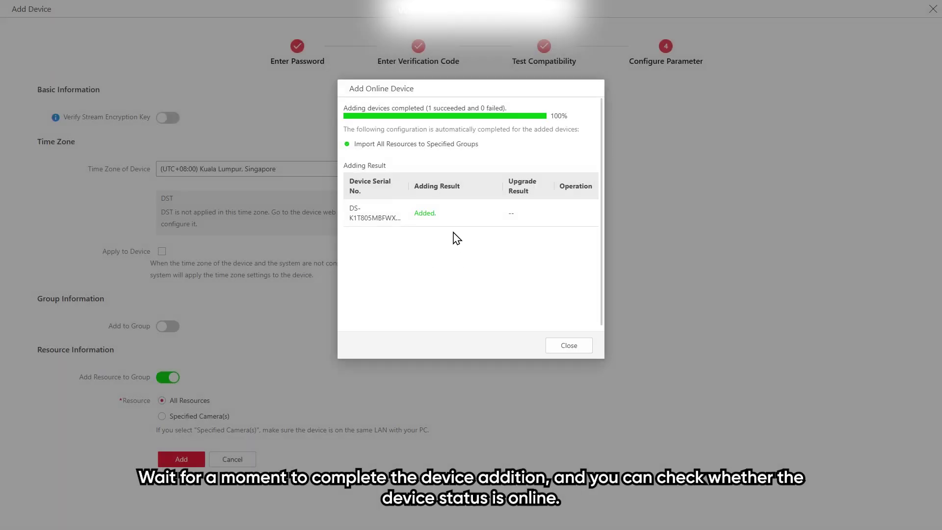
click(568, 348)
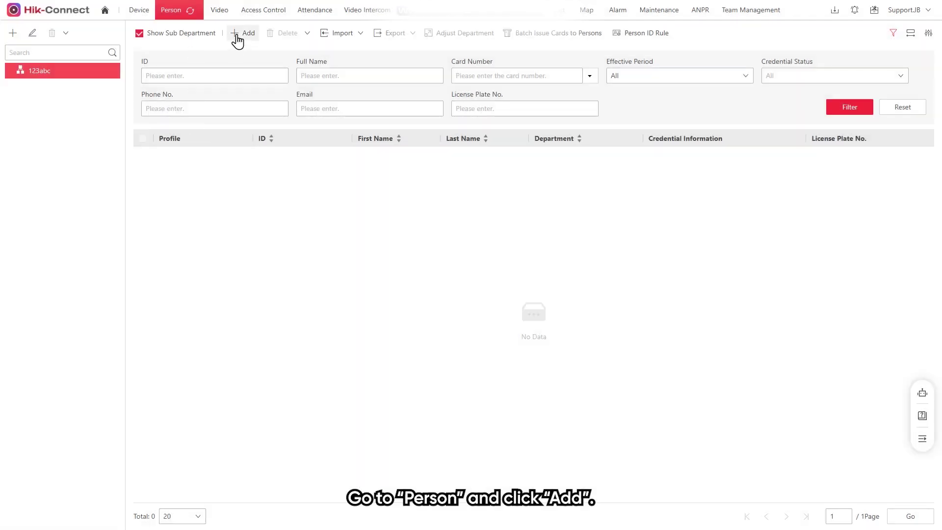
- Start a new person named Testing 123 with person ID 00010001
click(236, 34)
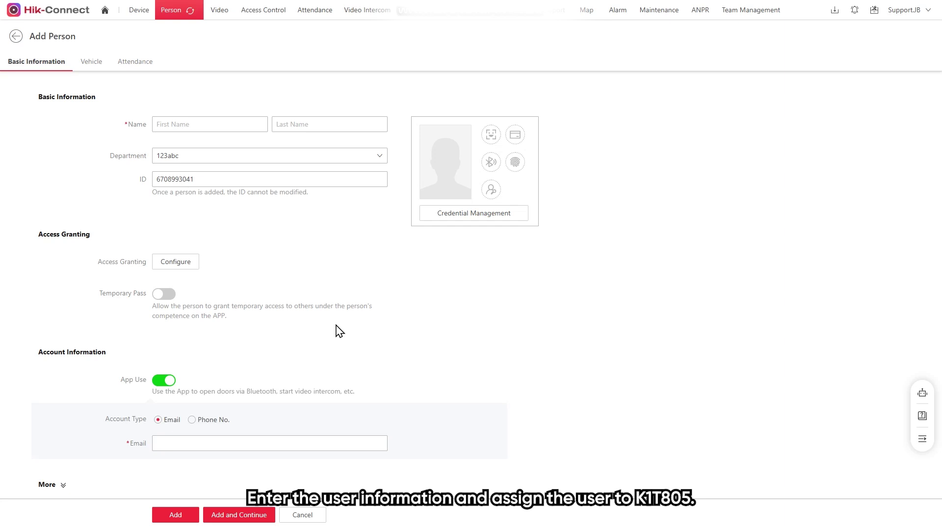
click(216, 124)
text(Testing)
key(Tab)
text(123)
double_click(214, 179)
text(00010001)
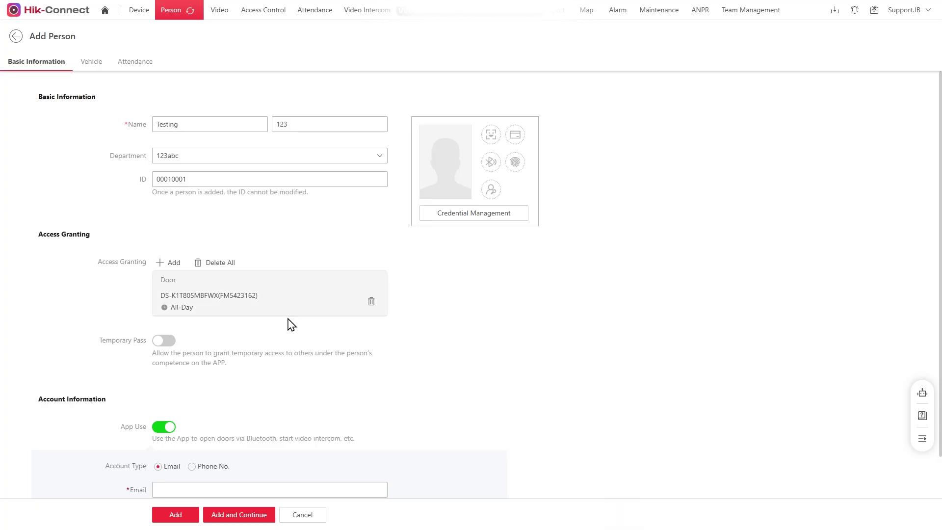
scroll(292, 325, down, 1)
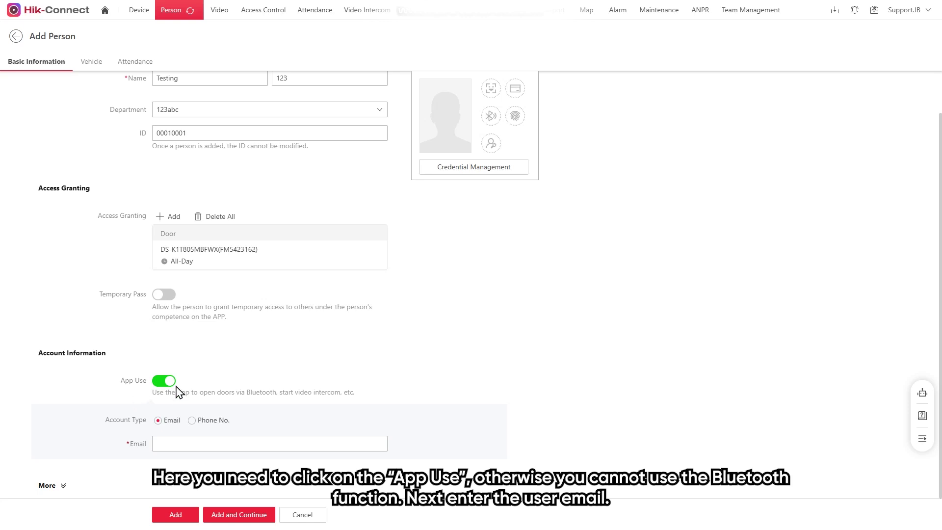
- Enter the person's app account e-mail and expand the More details section
click(280, 444)
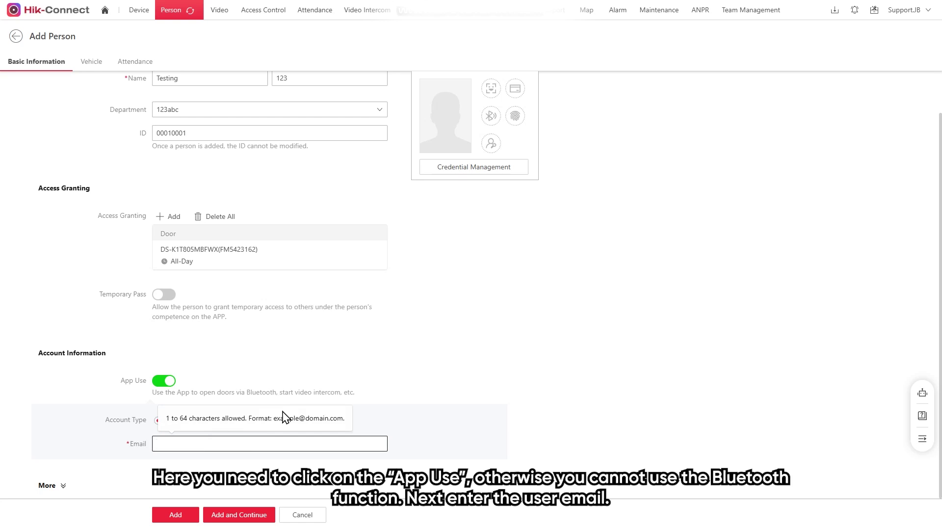
click(62, 485)
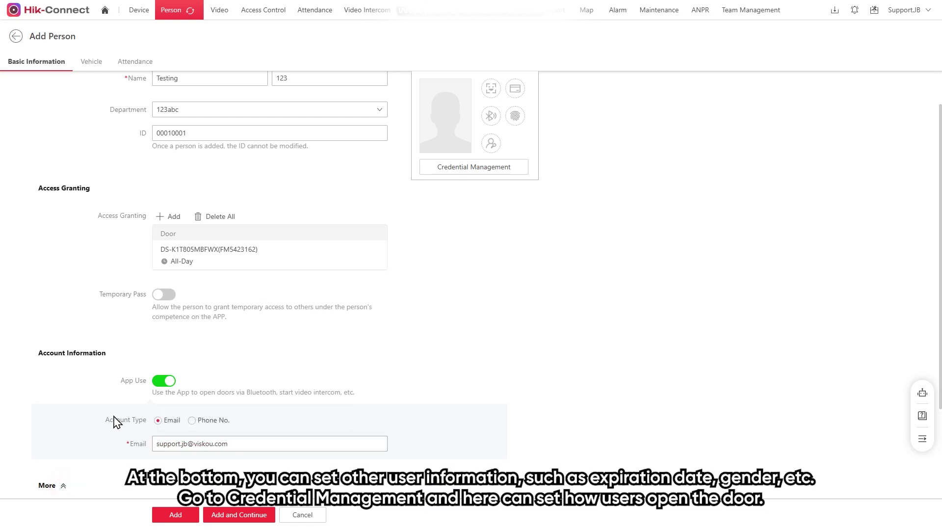
scroll(114, 422, down, 3)
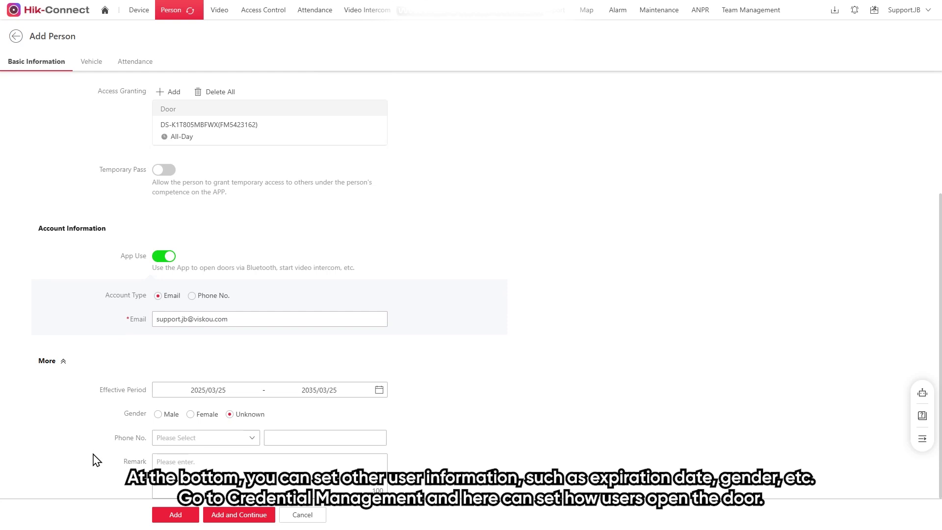
scroll(460, 229, up, 5)
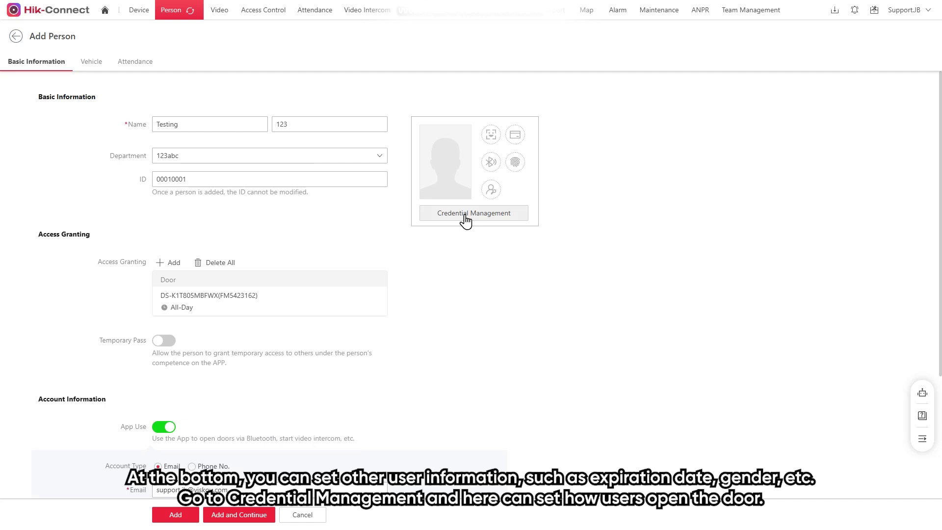
- Enable a Bluetooth credential, save person Testing 123, and cancel the access-group error
click(485, 216)
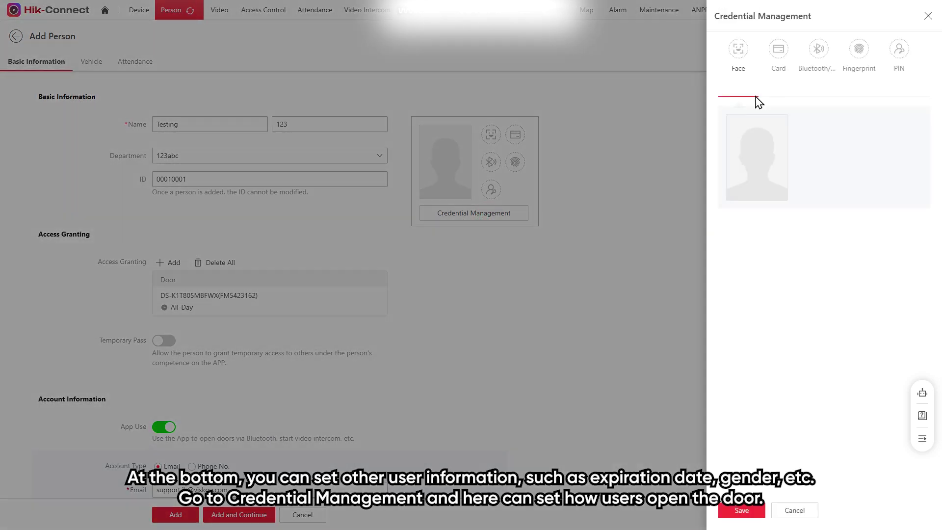
click(829, 54)
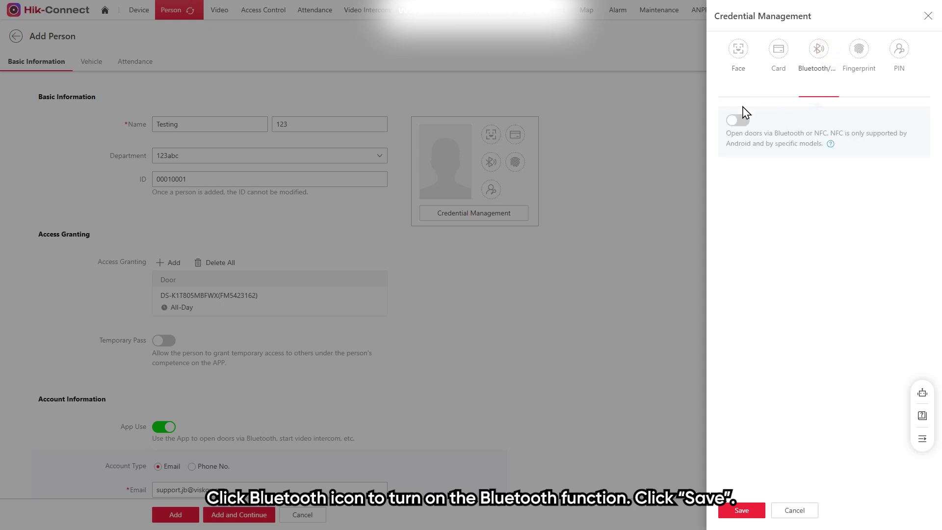
click(735, 122)
click(744, 511)
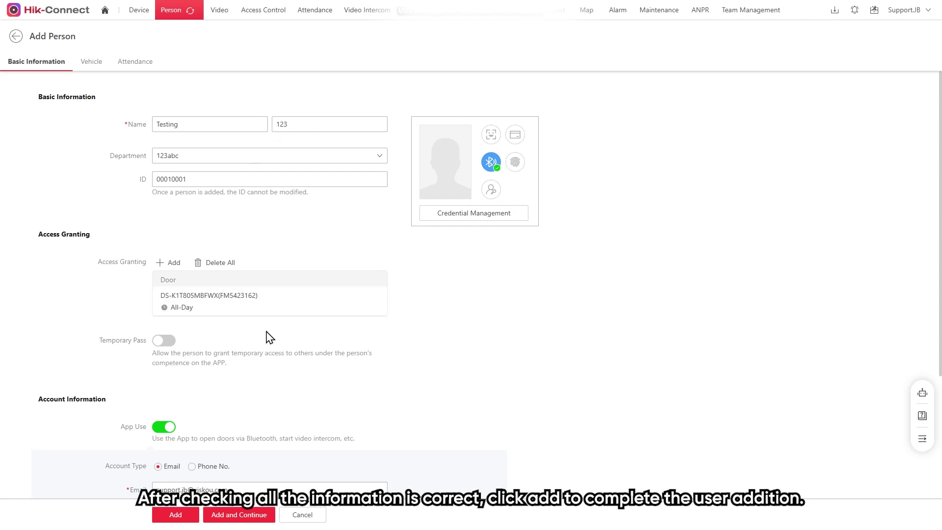
click(176, 516)
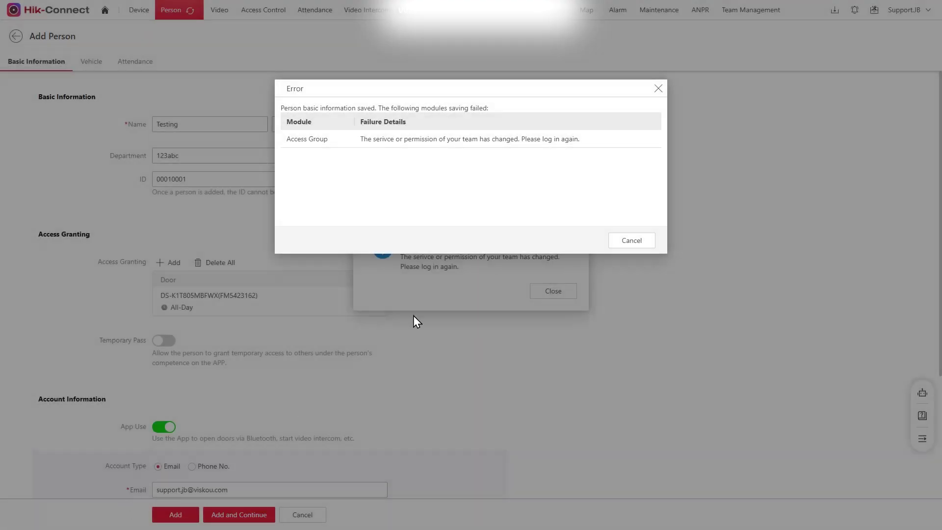
click(638, 242)
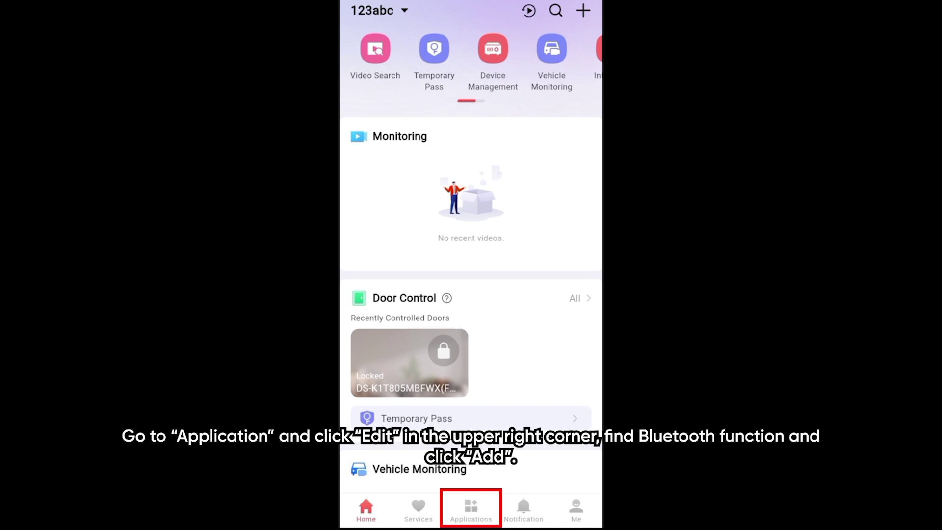
- Add Open Door via Bluetooth to Common App in the first slot, save, and return home
click(471, 510)
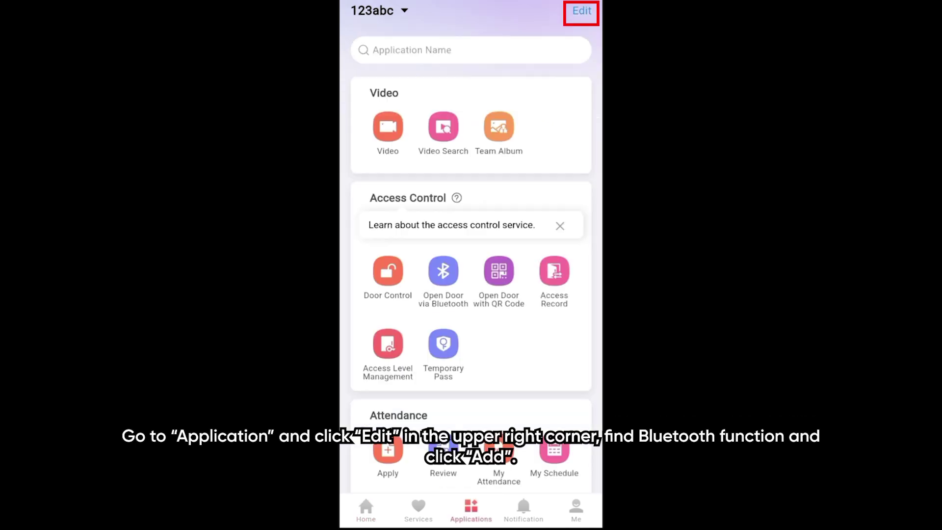
click(582, 11)
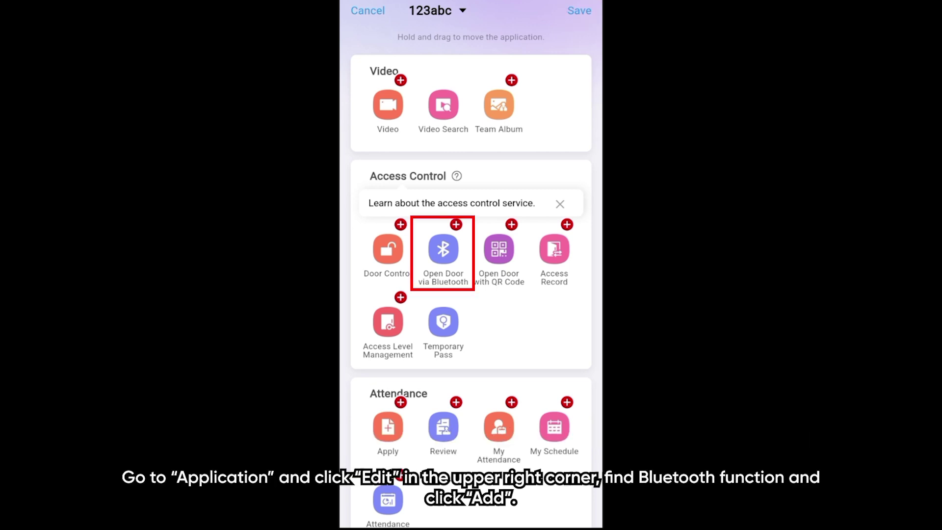
click(456, 224)
scroll(471, 289, up, 6)
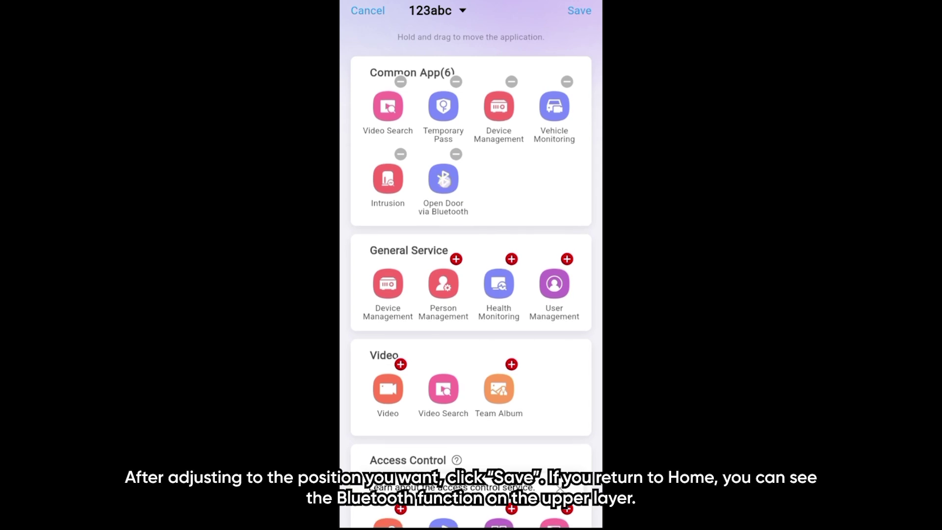
drag(443, 179, 388, 106)
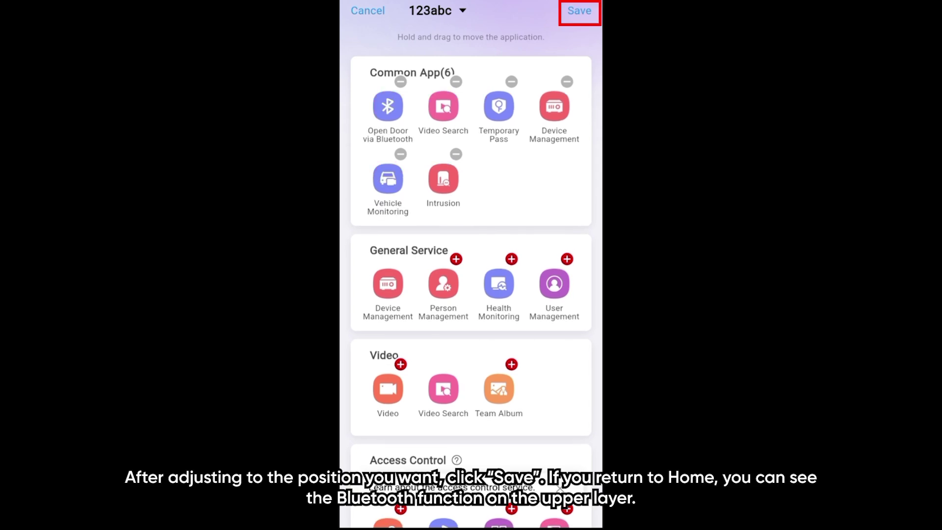
click(580, 10)
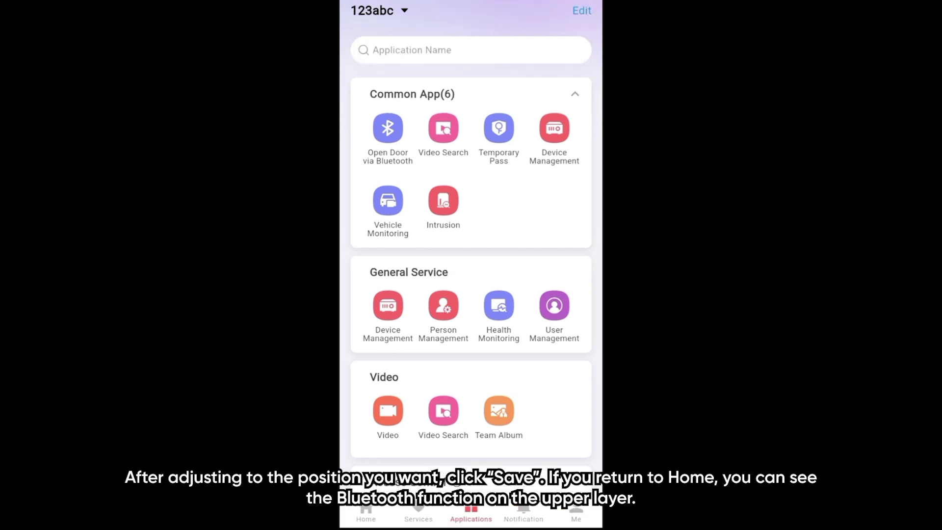
click(366, 512)
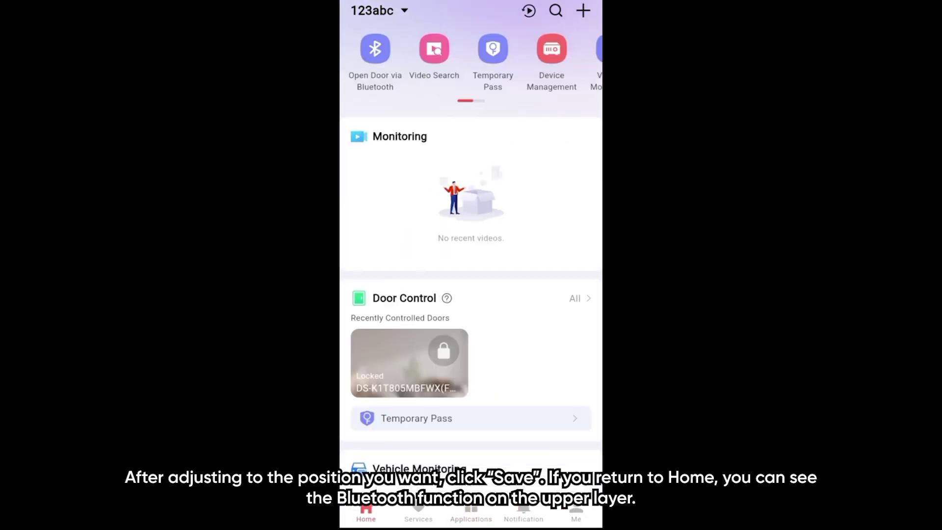
- Under Me > Door Opening Settings, confirm Bluetooth opening is on and toggle Open Door when Getting Close on then off
scroll(471, 265, down, 1)
scroll(471, 265, up, 2)
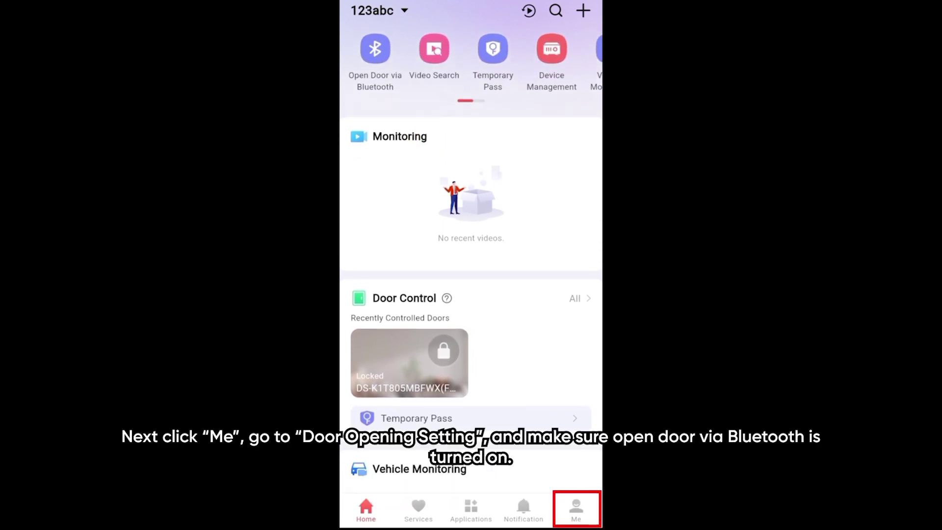
click(576, 511)
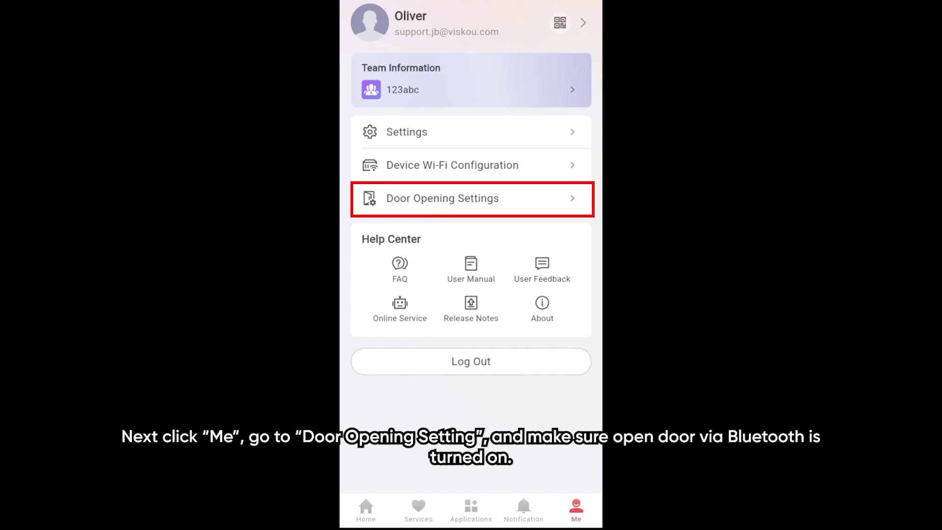
click(535, 200)
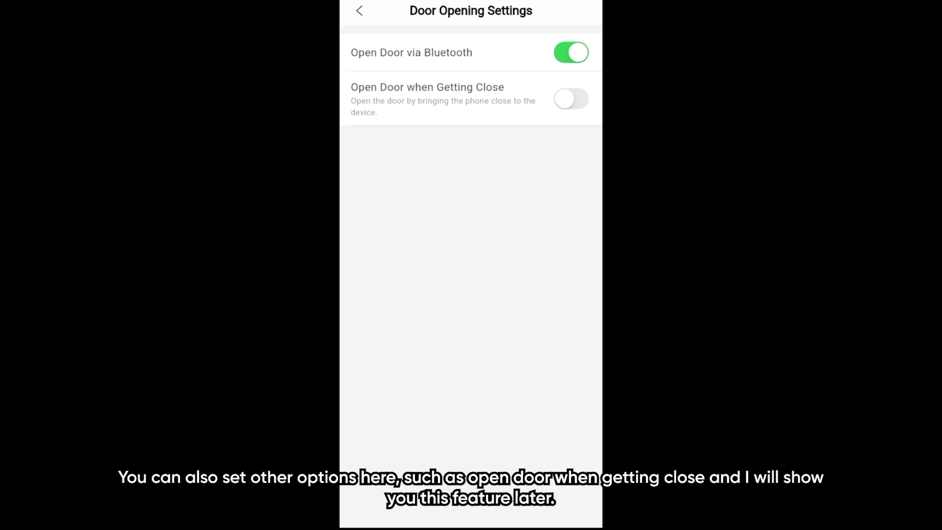
click(572, 99)
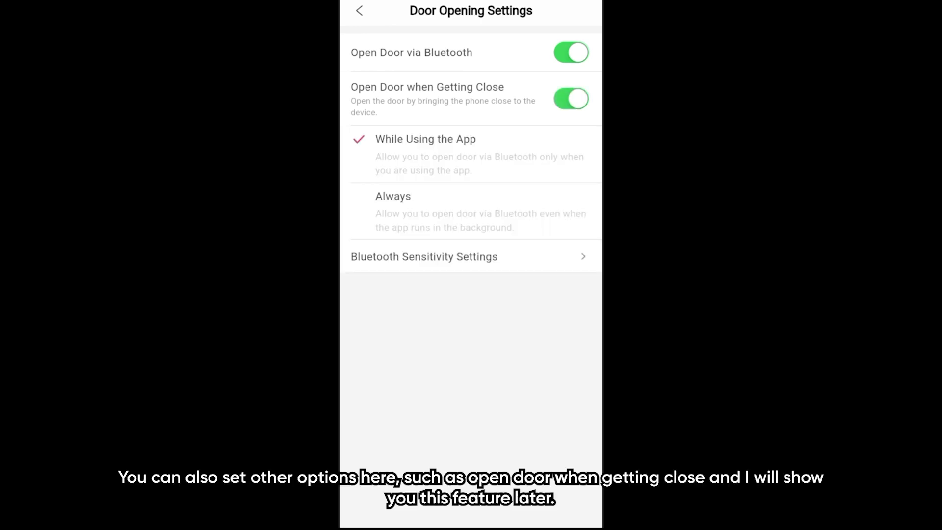
click(571, 99)
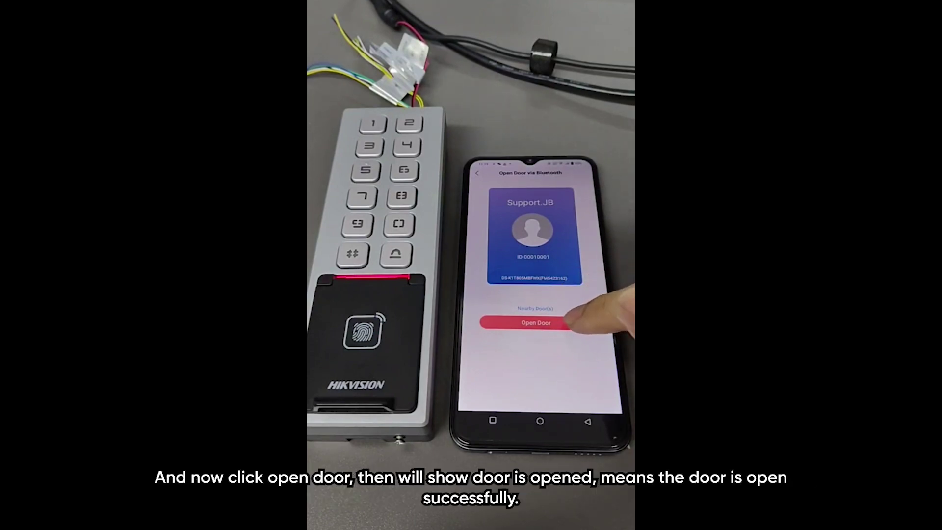
- Open the nearby terminal's door over Bluetooth with Open Door
click(584, 324)
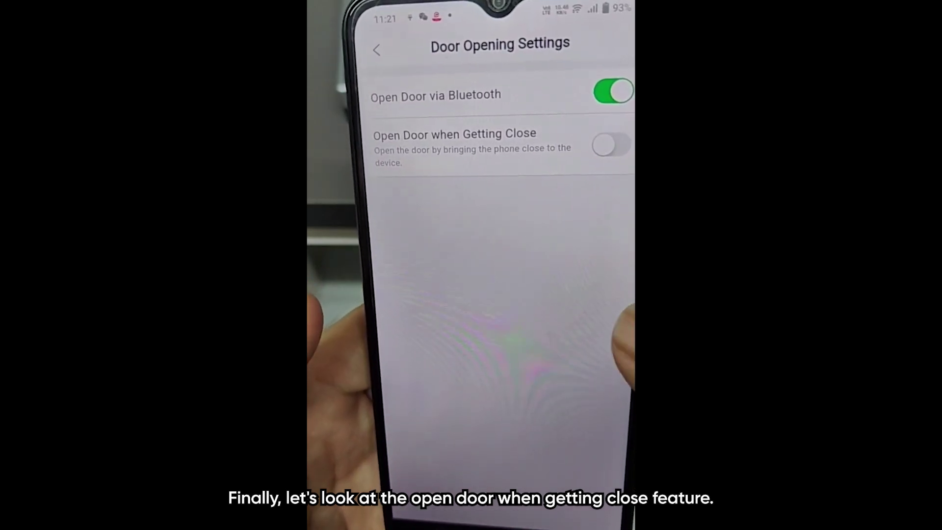
- Switch on Open Door when Getting Close in Door Opening Settings
click(577, 133)
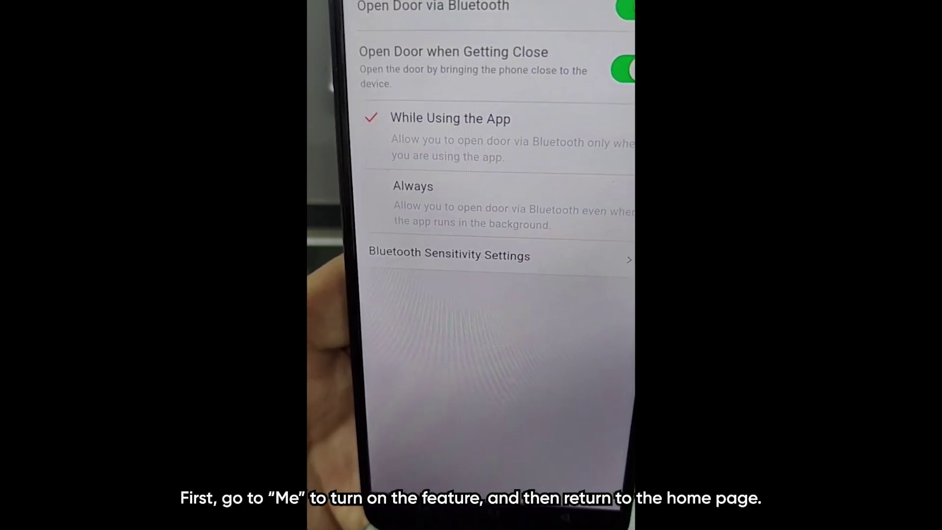